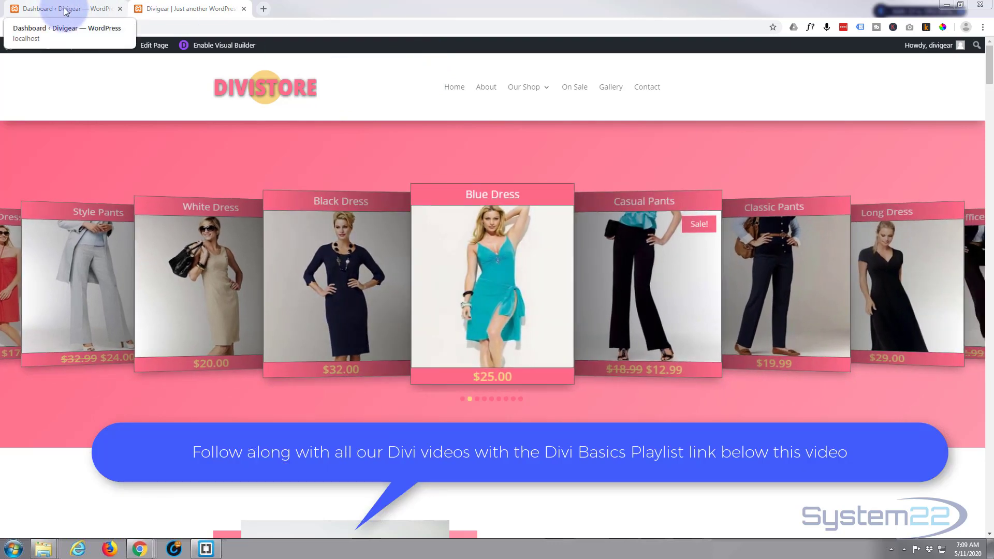
Open the Divi Theme Builder in a new browser tab from the WordPress dashboard.
click(64, 11)
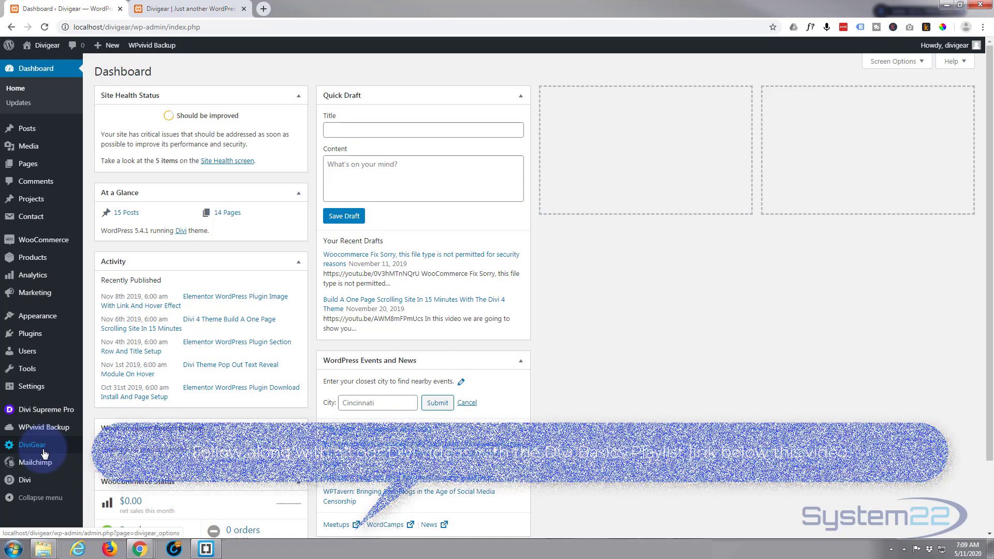
mouse_move(31, 480)
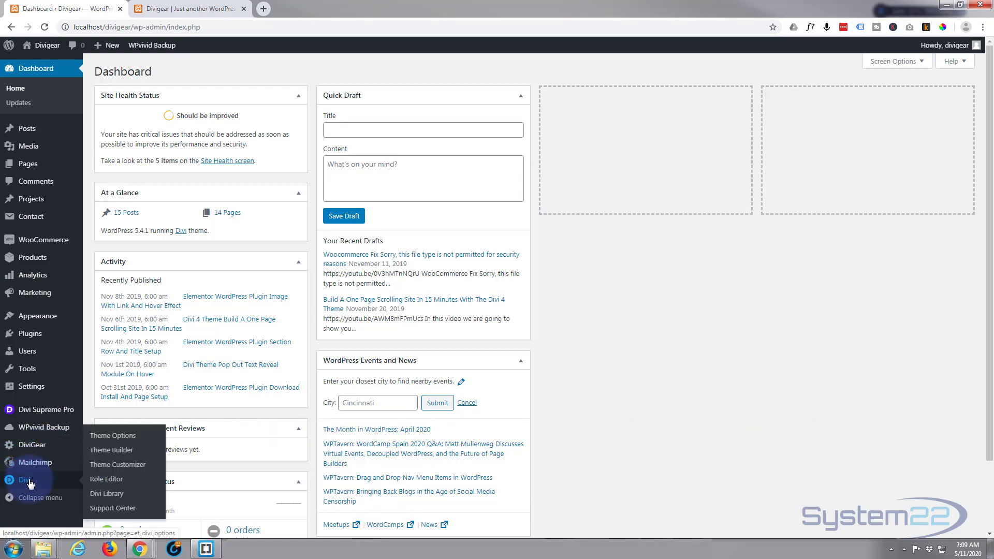
ctrl+click(122, 454)
click(194, 9)
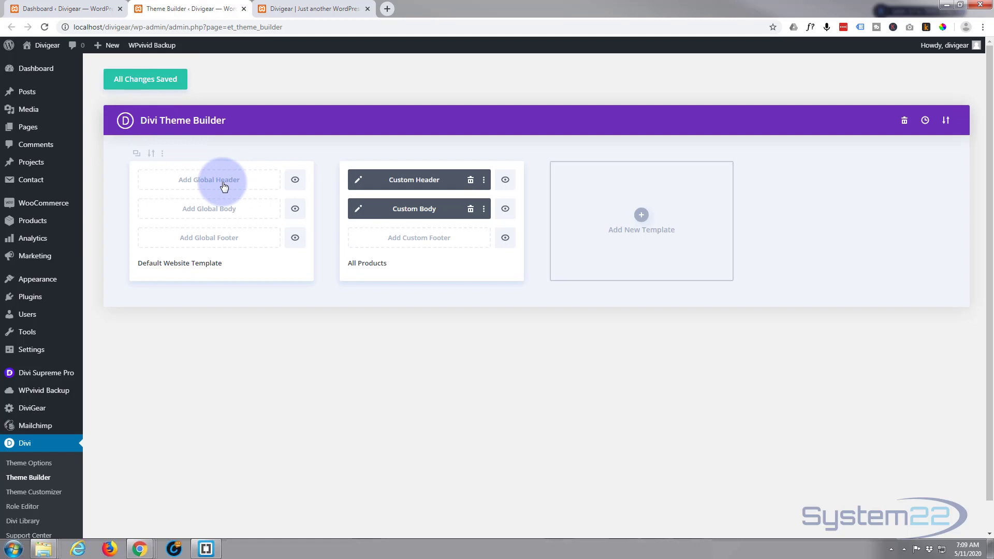
Start building a global header from scratch for the Default Website Template.
click(179, 182)
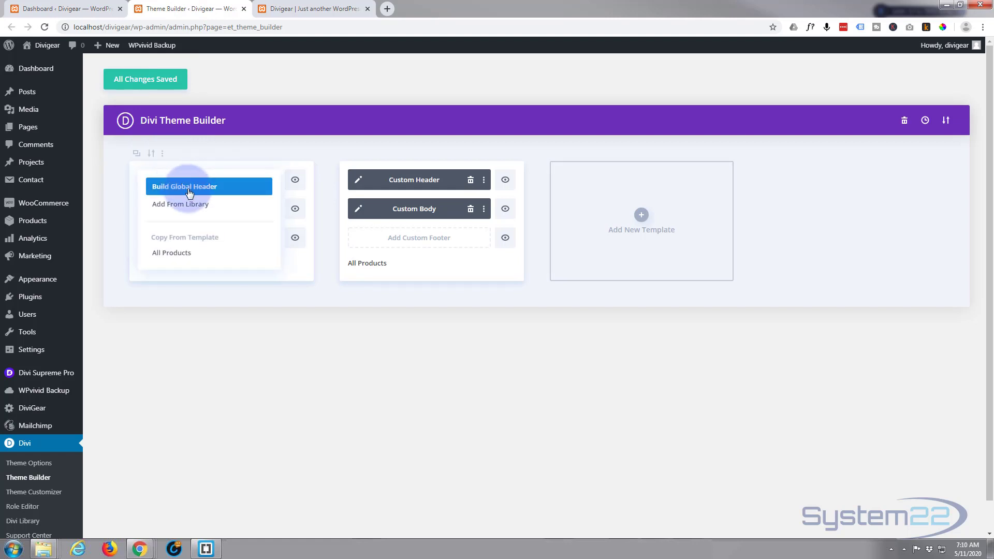
click(186, 187)
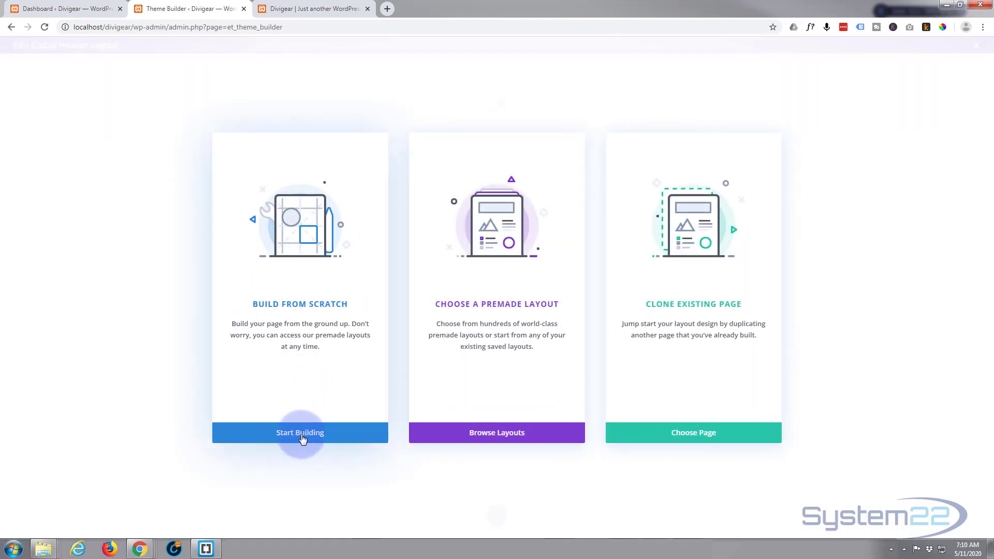
click(300, 433)
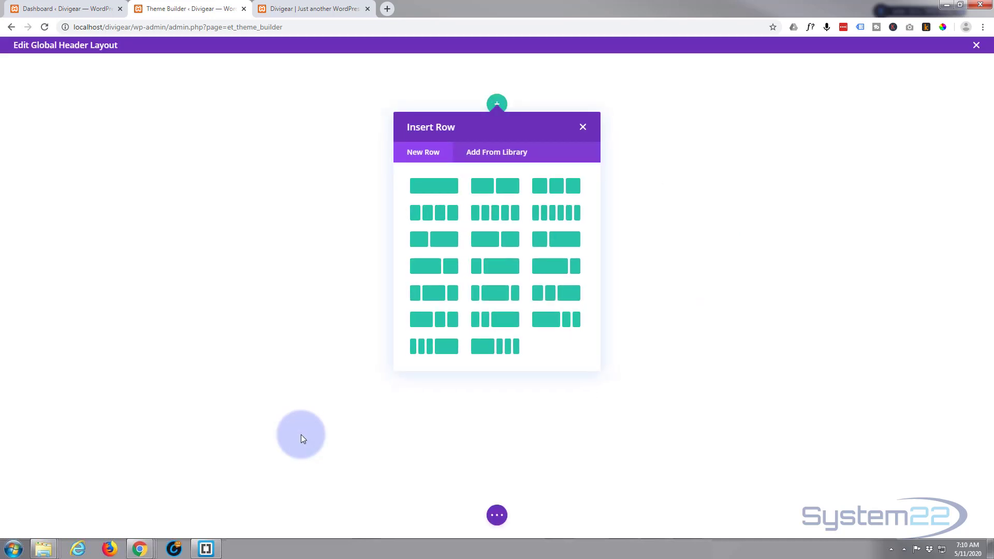
Insert a single-column row and add a Menu module to it.
click(435, 186)
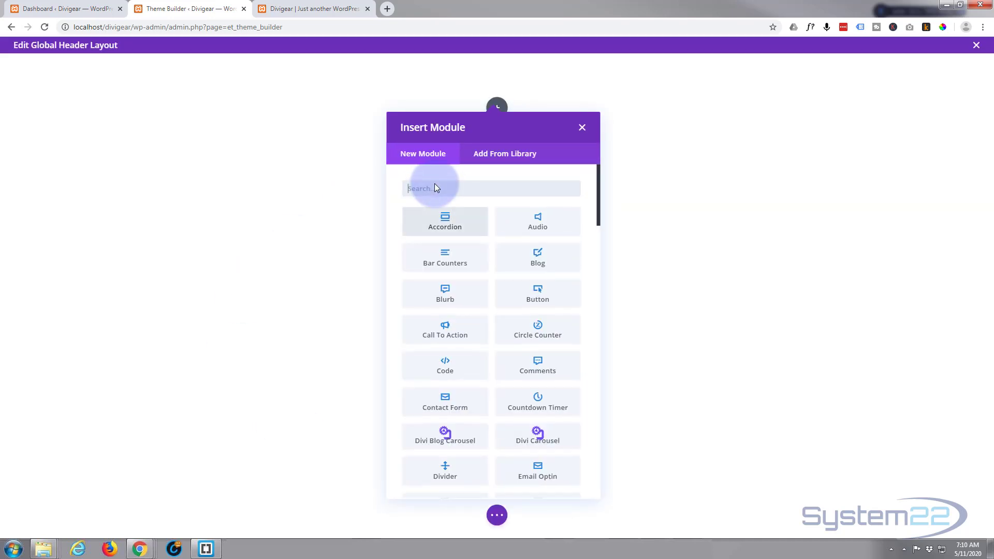
scroll(507, 267, down, 4)
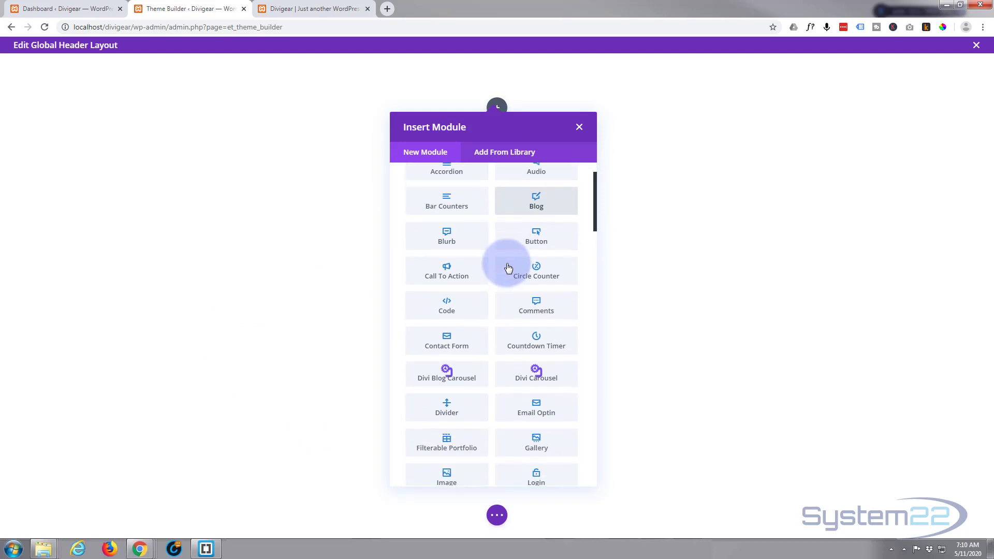
scroll(510, 266, down, 1)
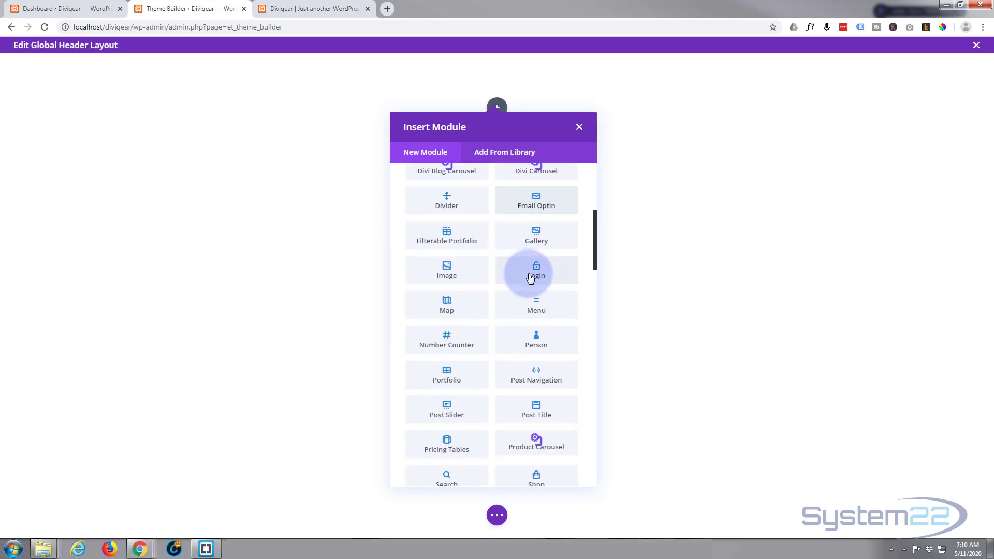
click(540, 296)
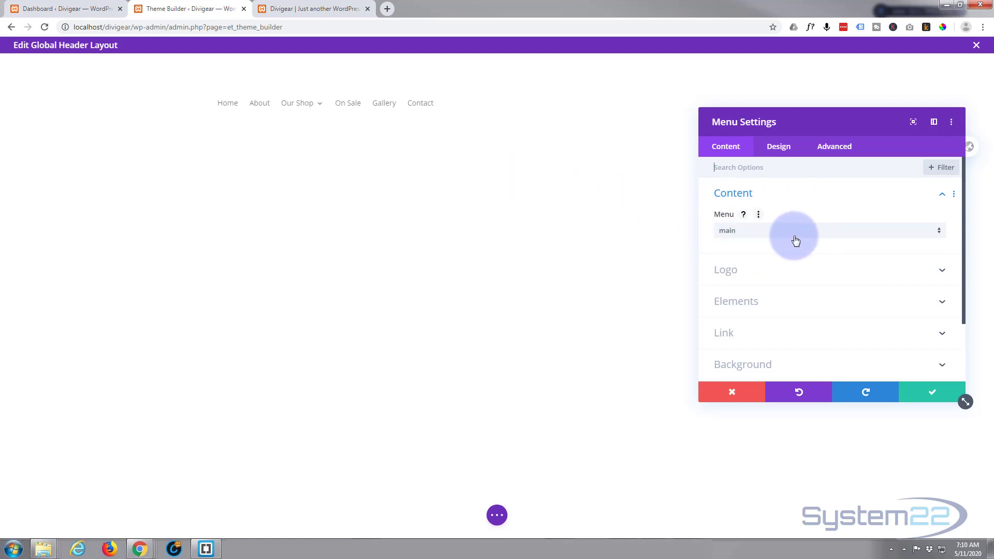
Set the menu's logo to the logo74.png image from the media library.
click(780, 274)
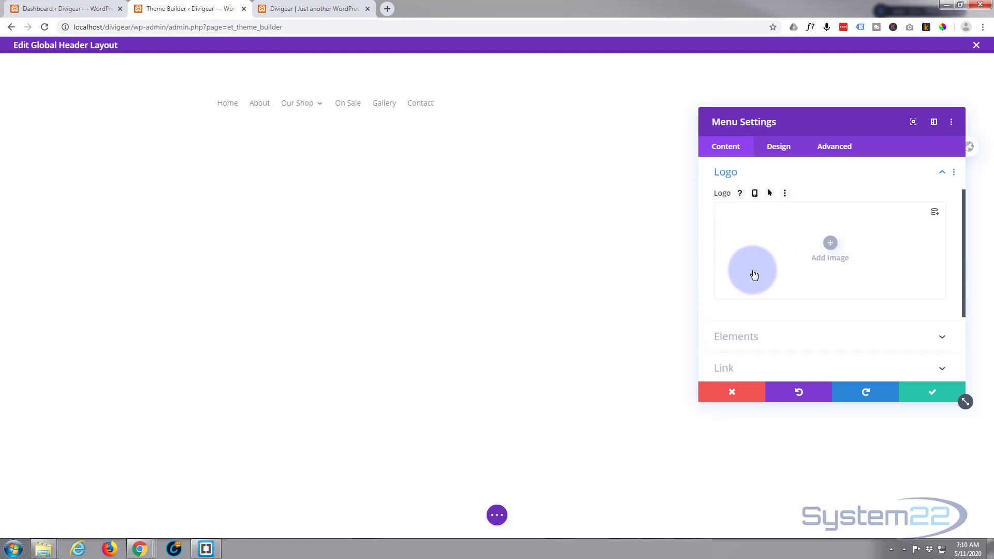
click(828, 243)
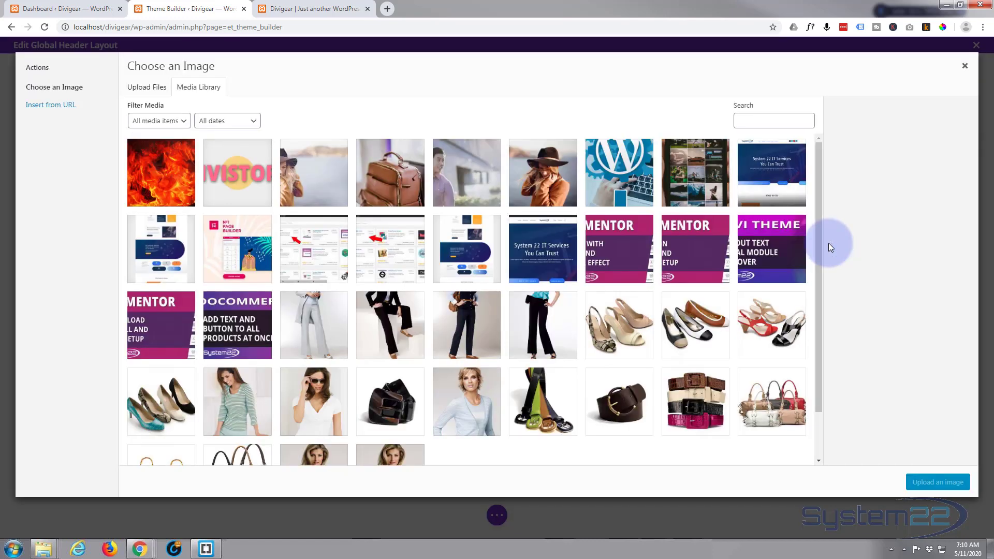
click(237, 172)
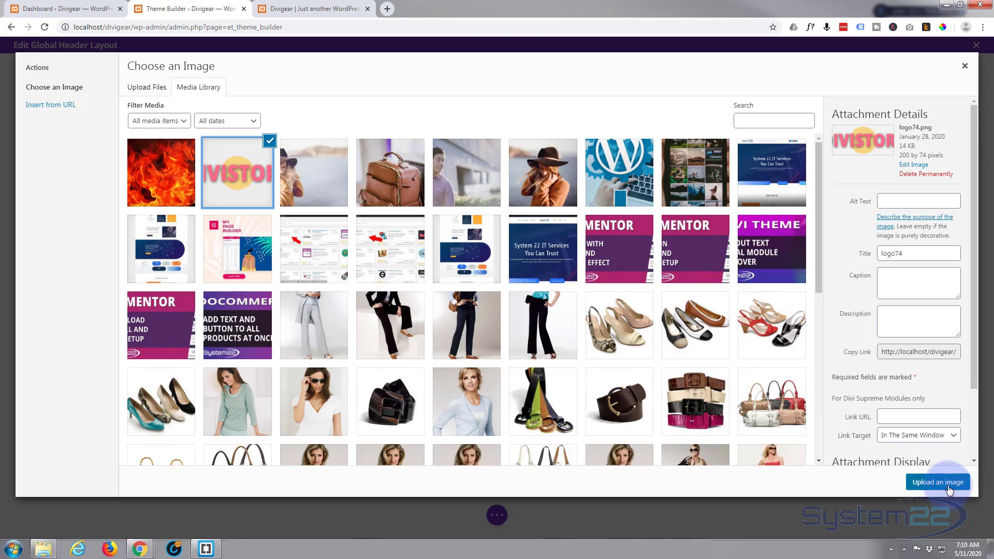
click(948, 487)
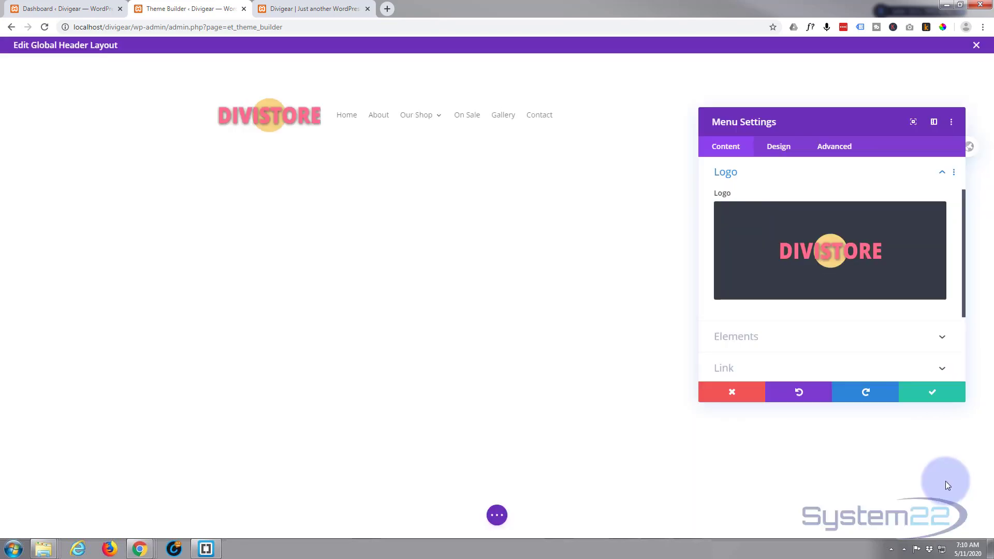
Centre the menu's text alignment and save the Menu module settings.
click(786, 151)
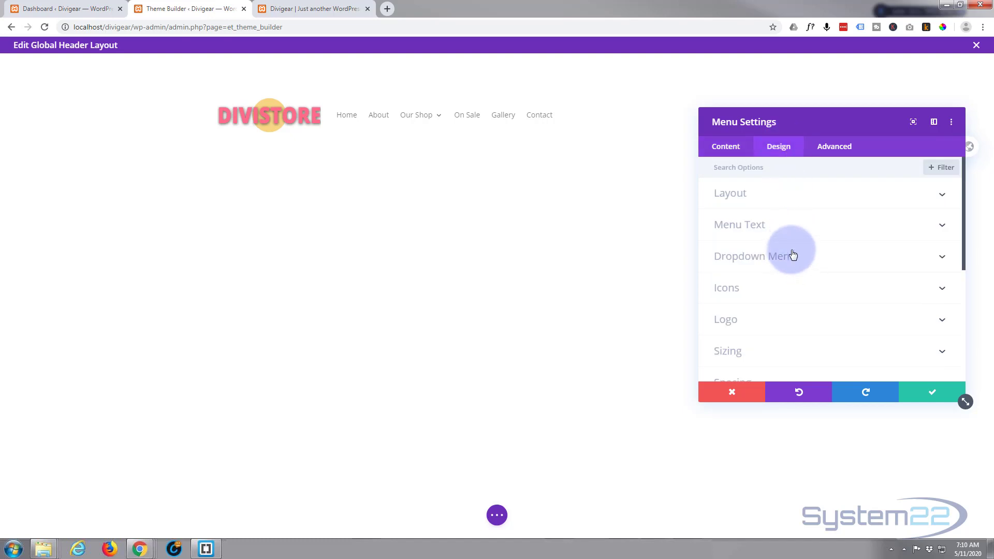
click(794, 228)
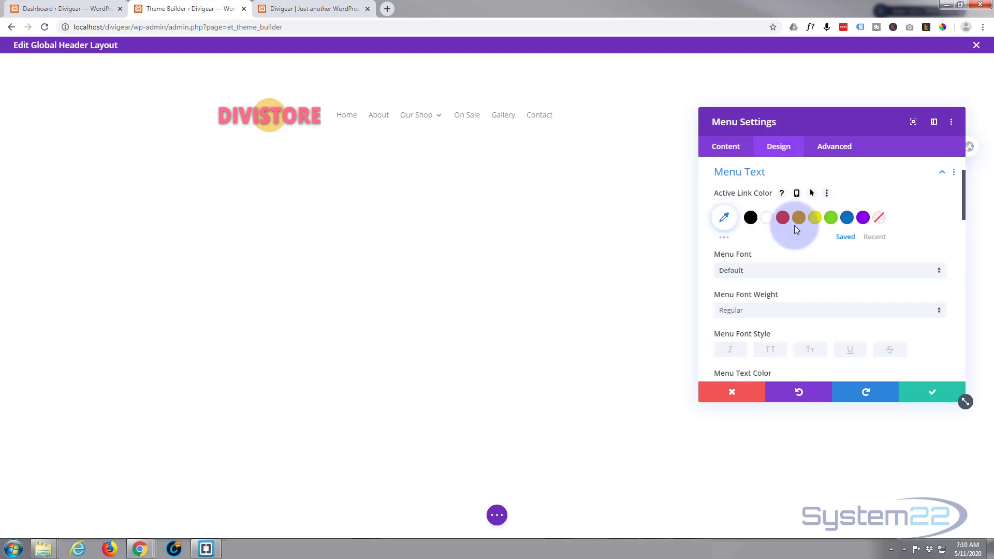
scroll(794, 225, down, 4)
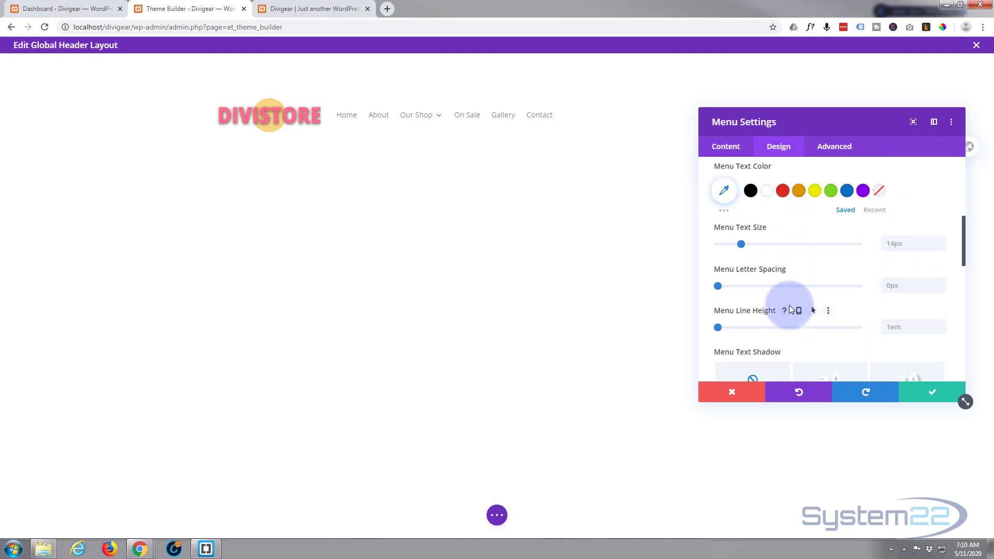
scroll(789, 308, down, 4)
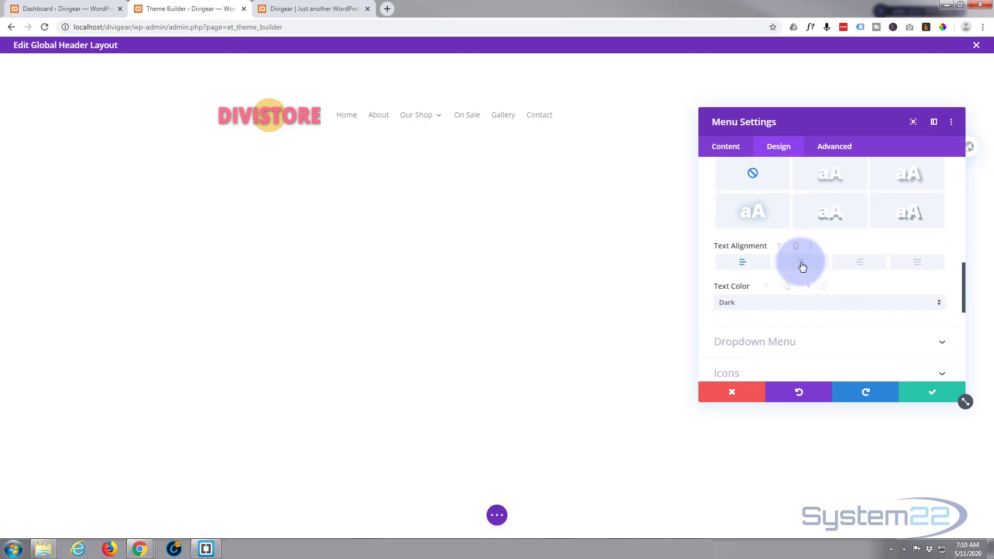
click(801, 264)
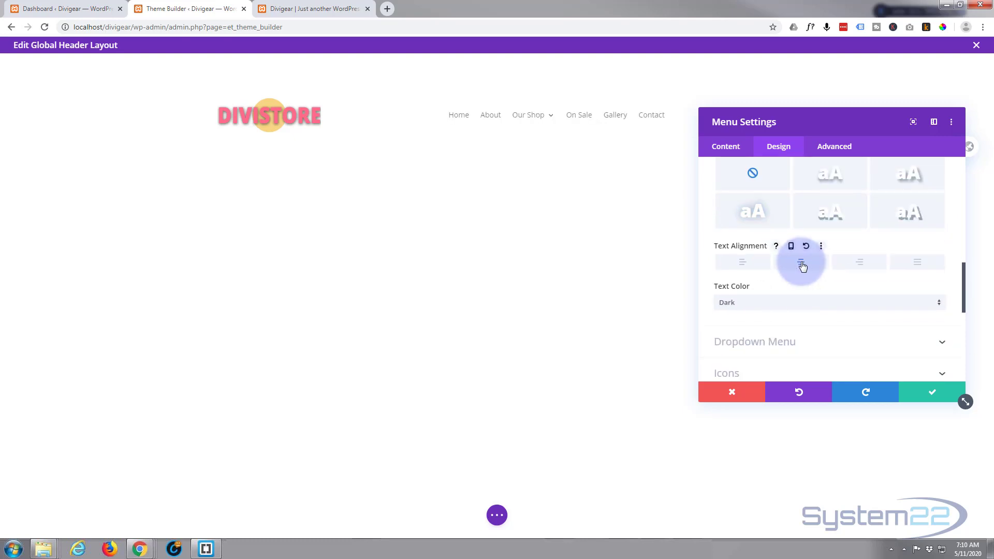
click(943, 395)
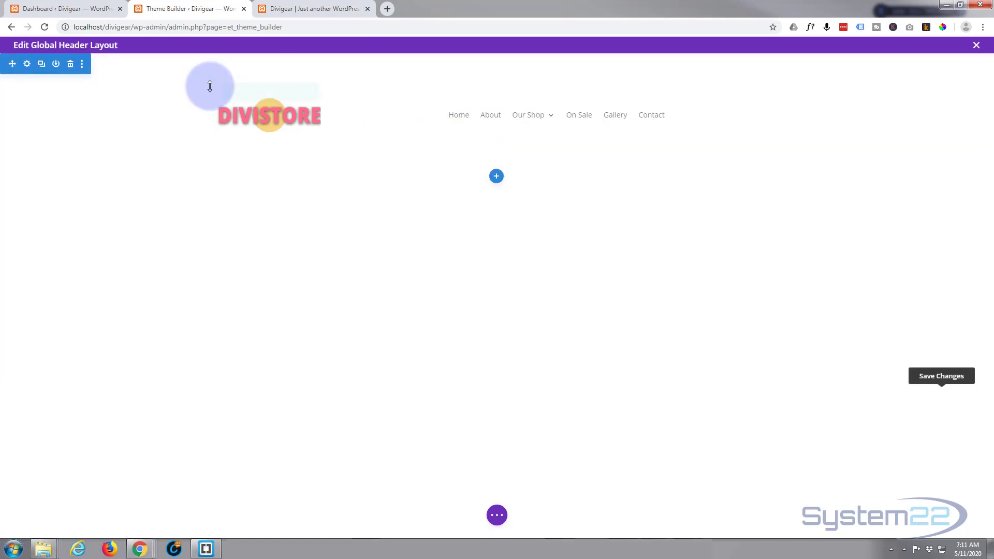
Set the header section's top and bottom padding to 0px.
mouse_move(235, 96)
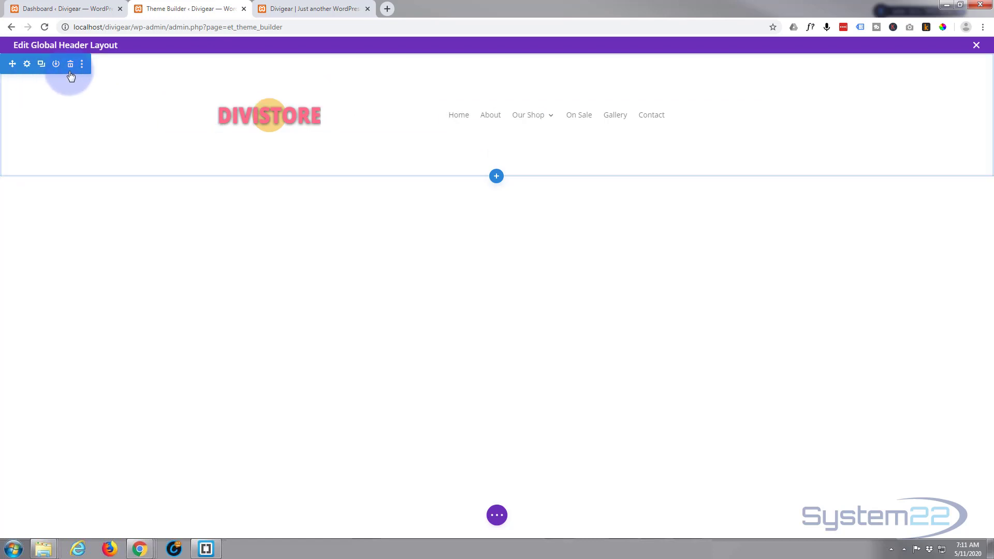
click(26, 63)
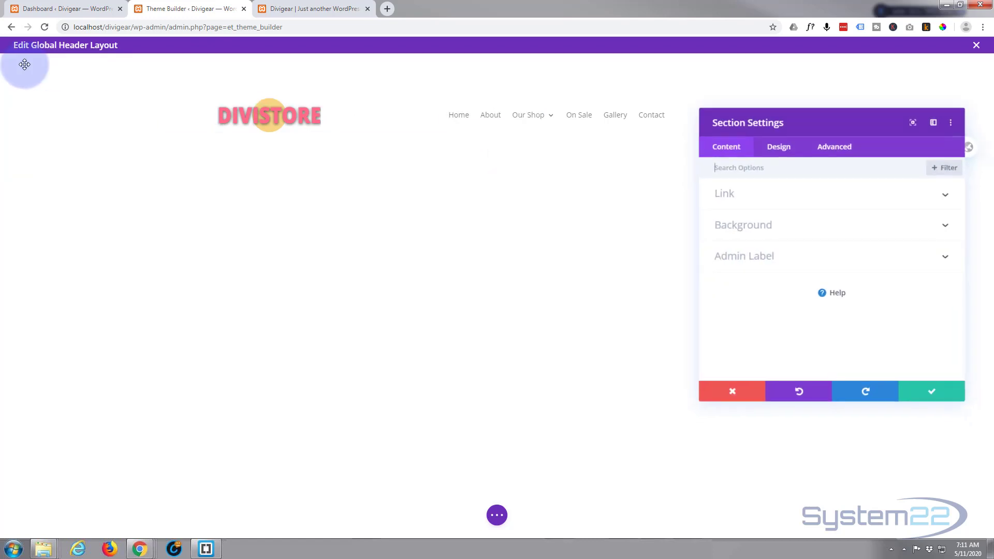
click(789, 150)
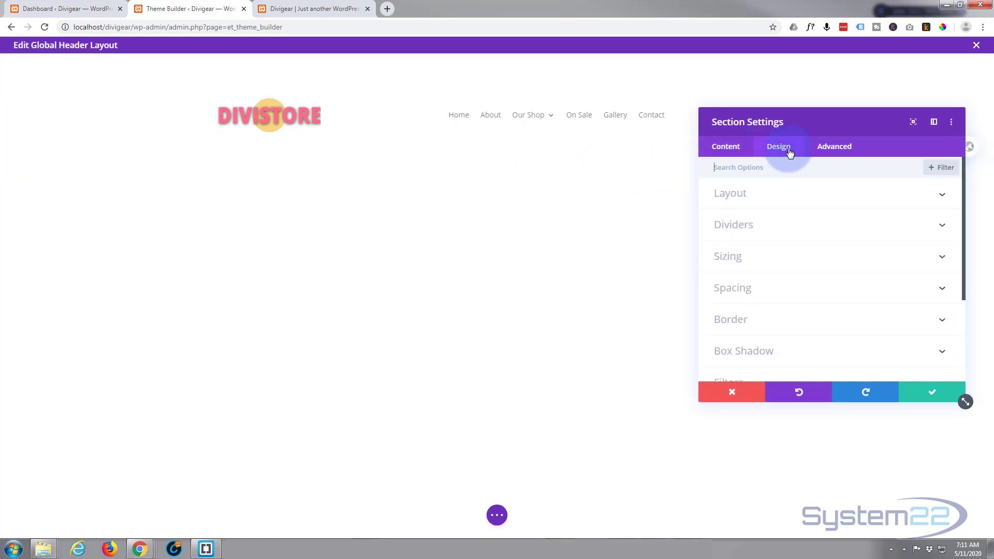
click(832, 304)
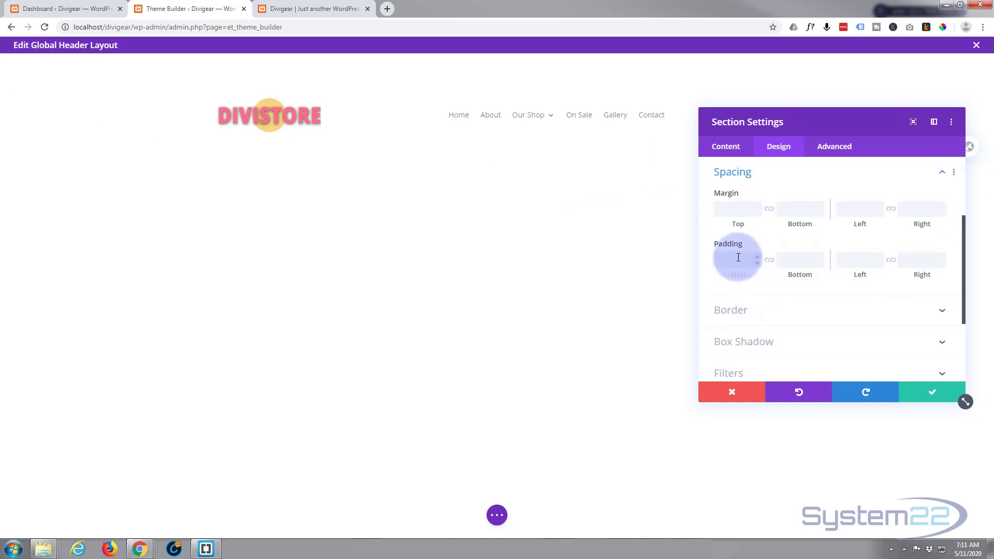
text(0)
click(774, 264)
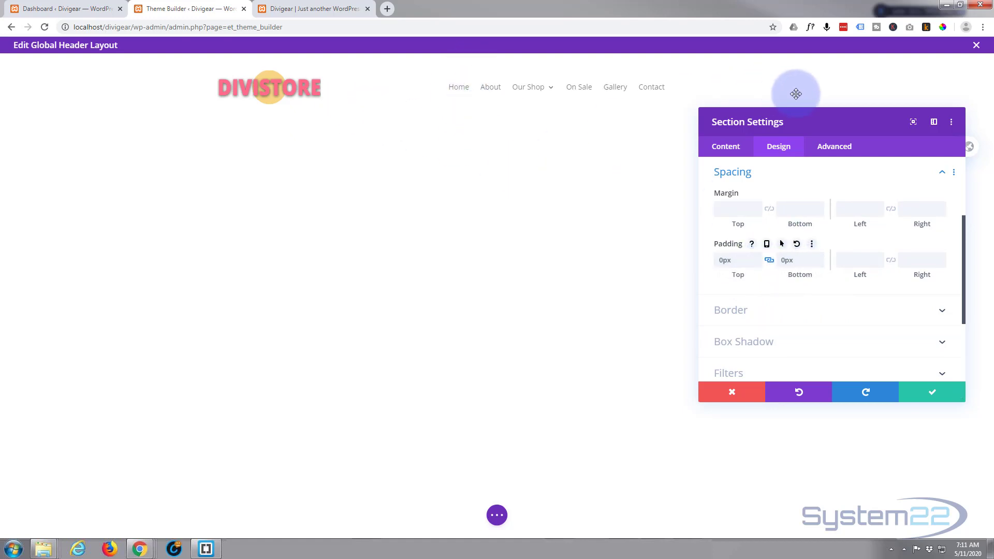
Give the header section the bottom-edge box shadow preset with a 12px vertical position and save the section settings.
scroll(793, 208, down, 3)
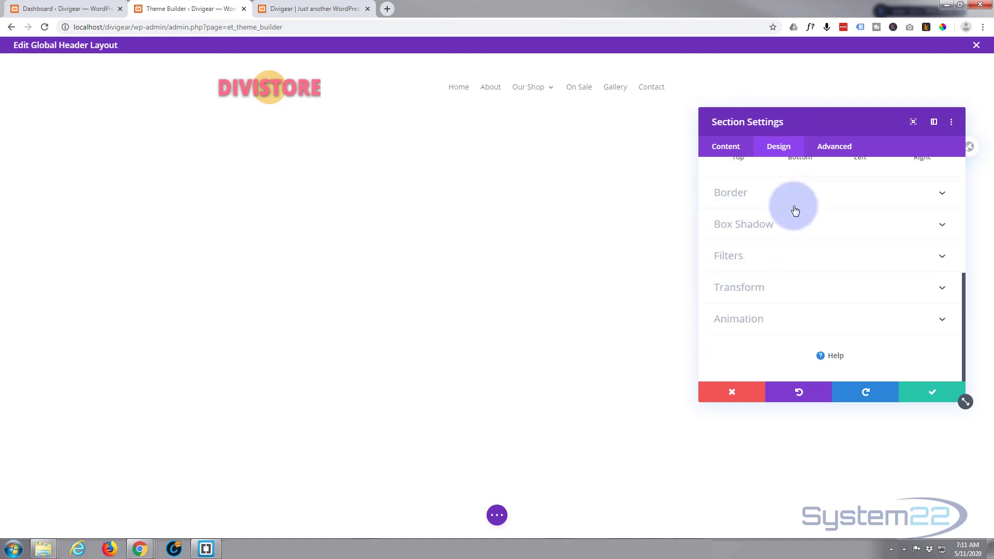
click(843, 227)
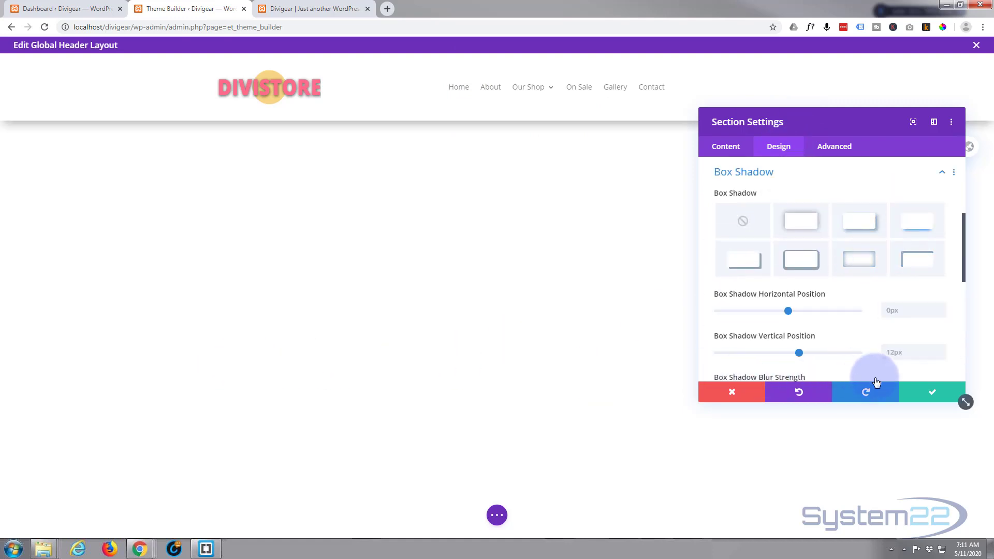
click(932, 396)
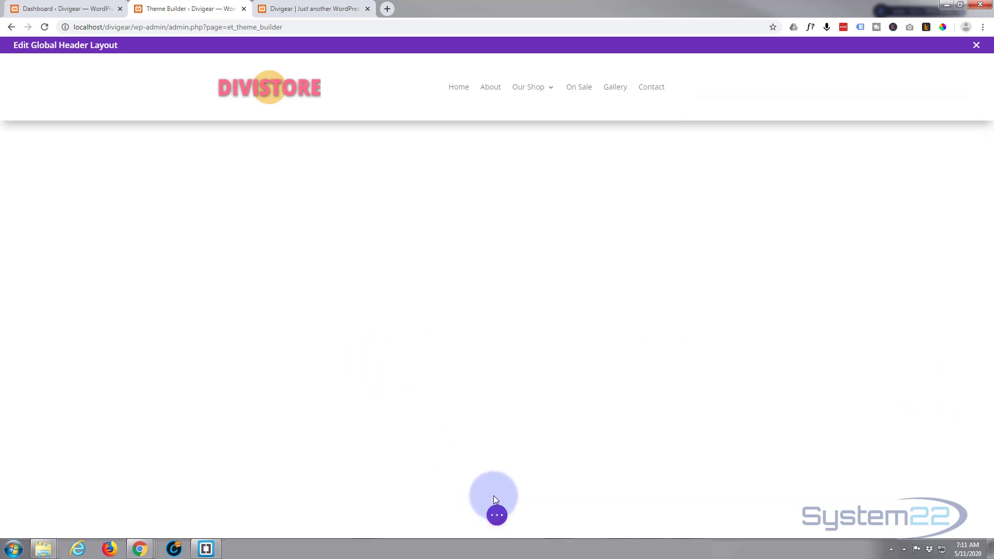
Save the global header layout, close its editor and save the Theme Builder changes.
click(497, 515)
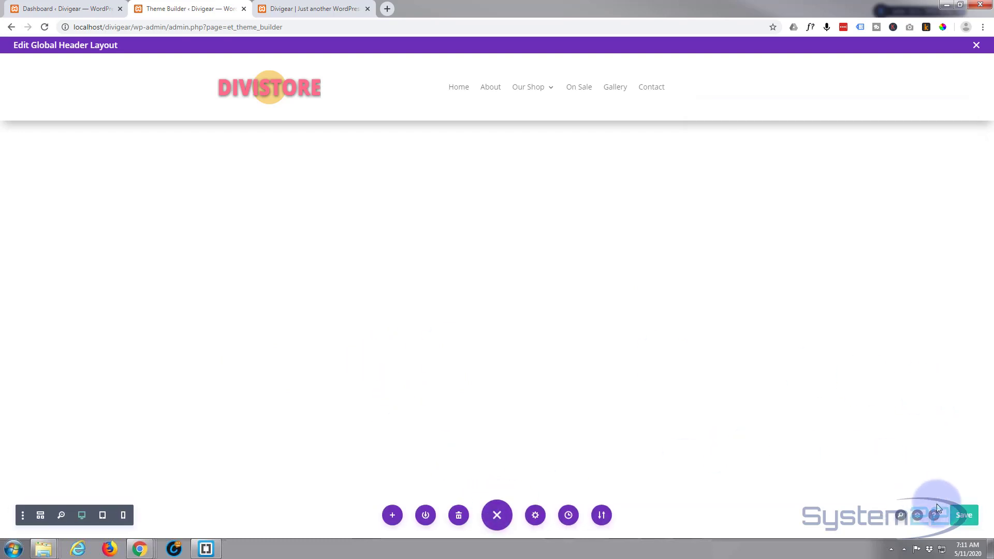
click(977, 46)
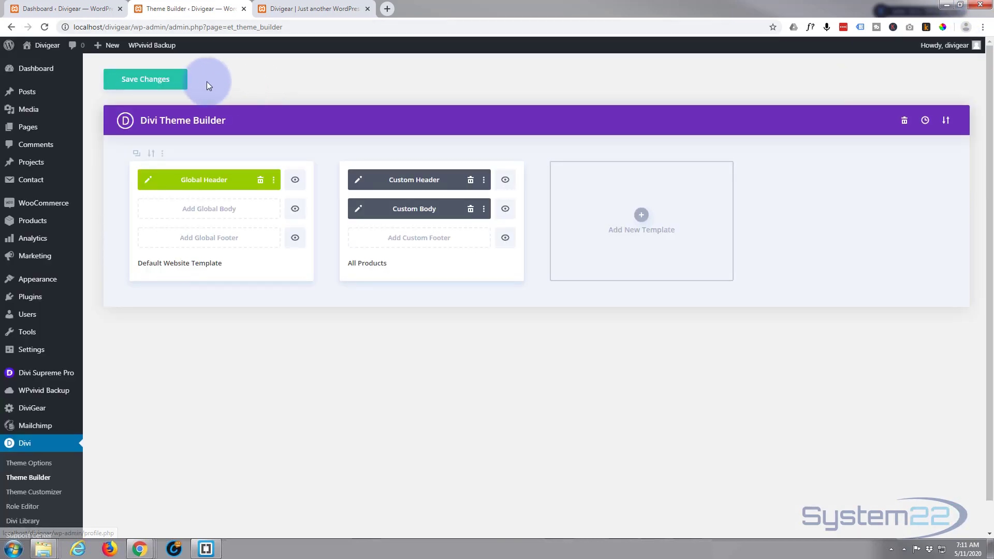
click(154, 77)
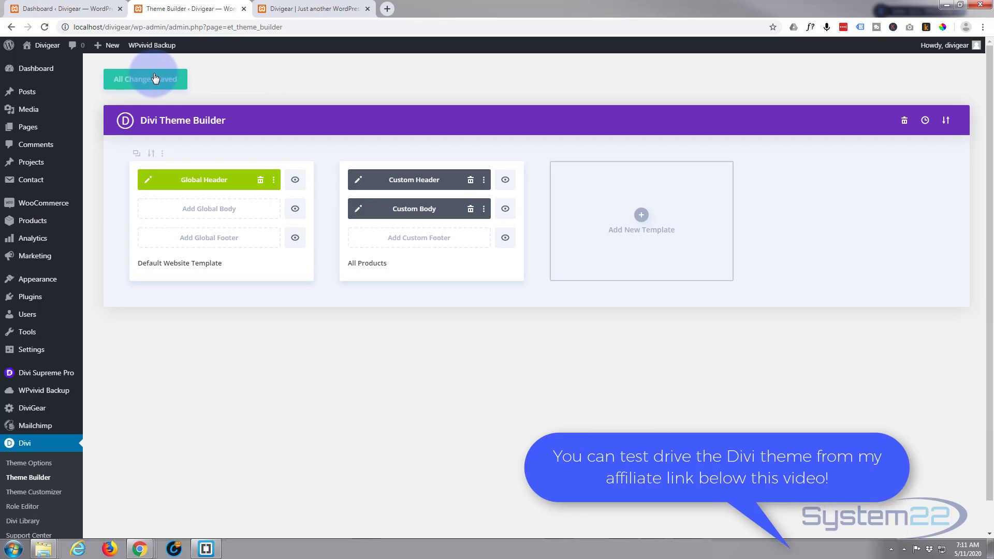
Close the old site tab, reopen the live site in a new tab and look over the homepage with the global header.
click(368, 8)
mouse_move(45, 45)
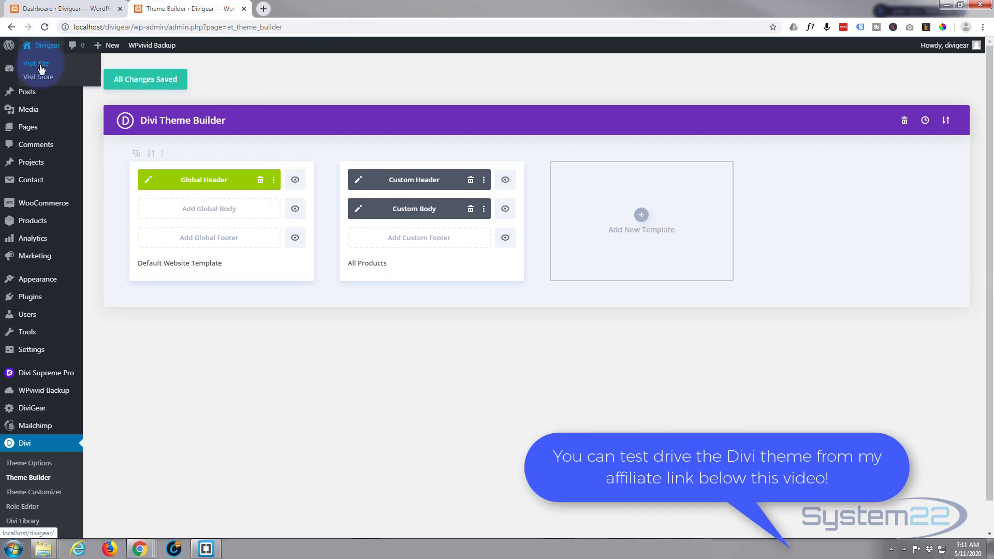
middle_click(42, 66)
click(322, 7)
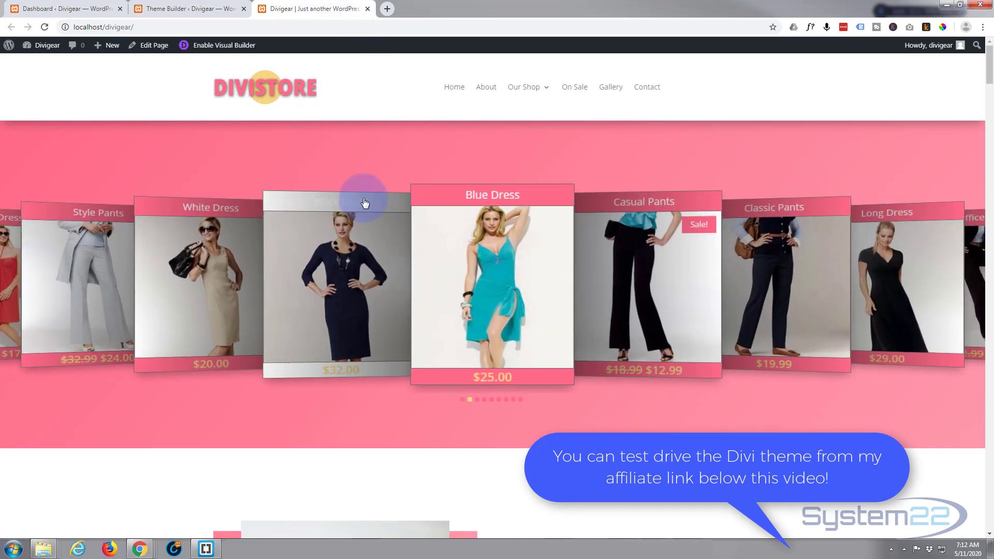
scroll(365, 202, down, 7)
scroll(364, 199, down, 11)
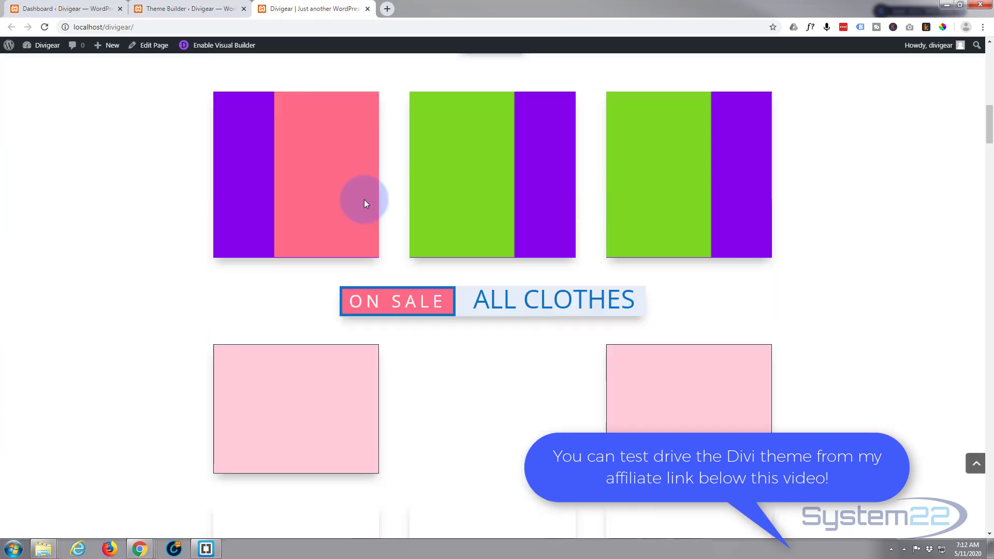
scroll(364, 200, up, 3)
scroll(365, 201, up, 15)
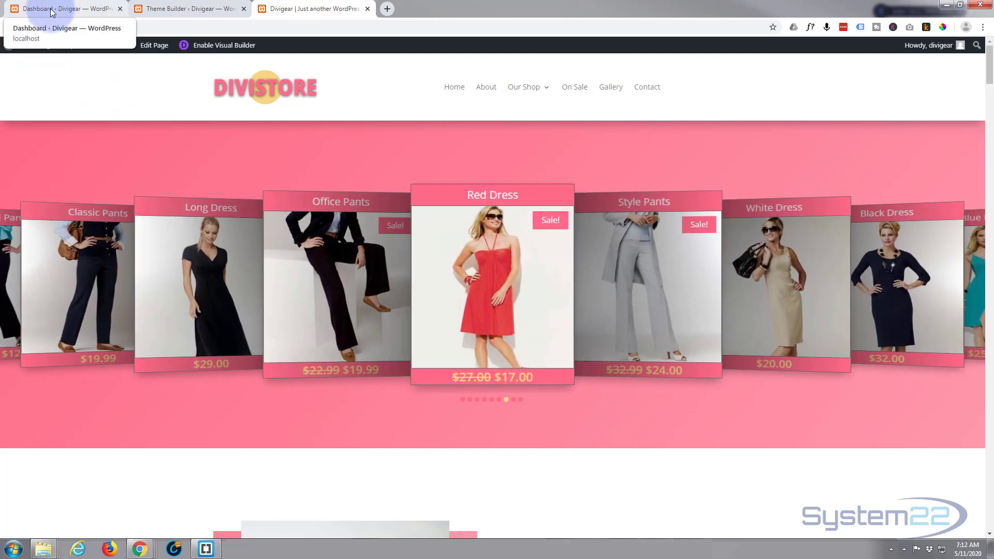
Open the Divi Supreme Pro plugin settings from the WordPress dashboard in a new browser tab.
click(49, 9)
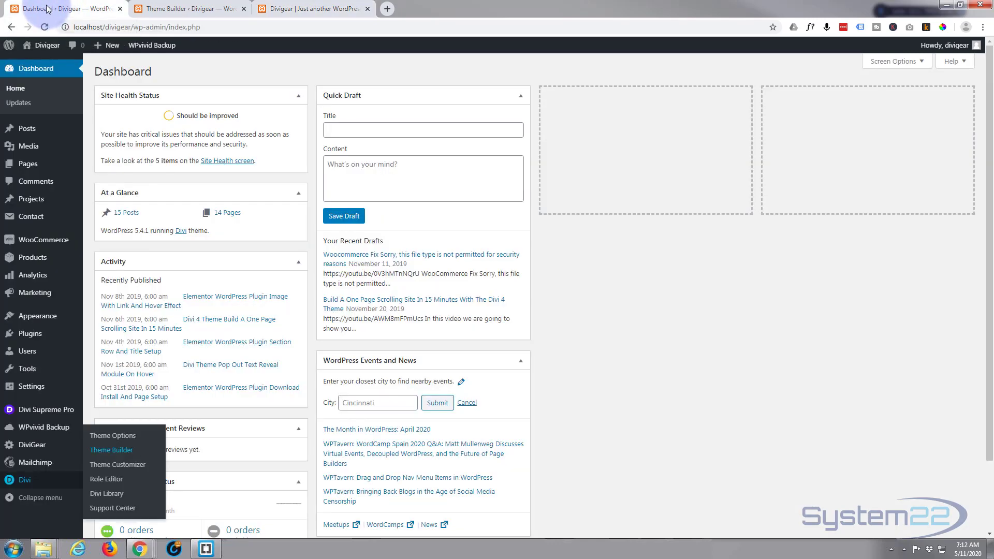
click(27, 414)
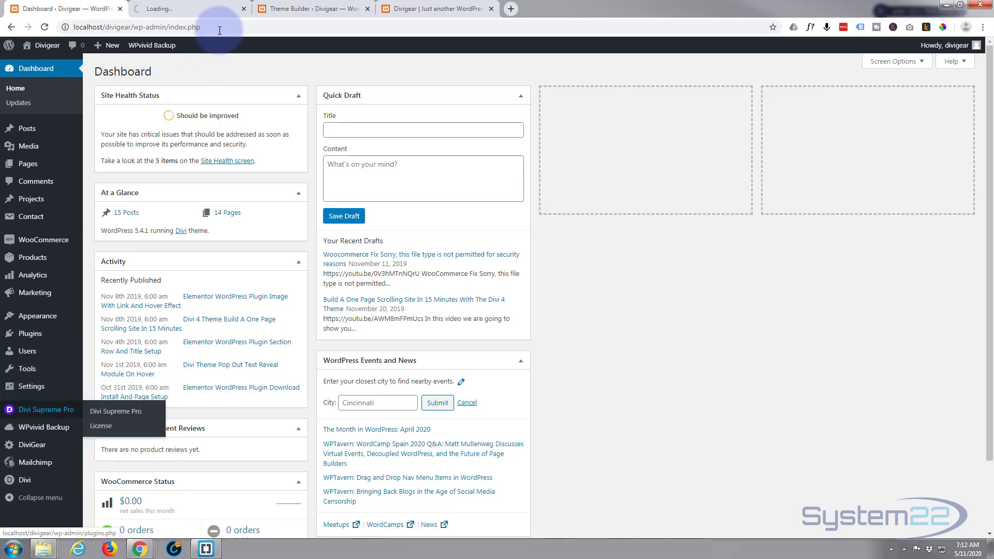
click(181, 7)
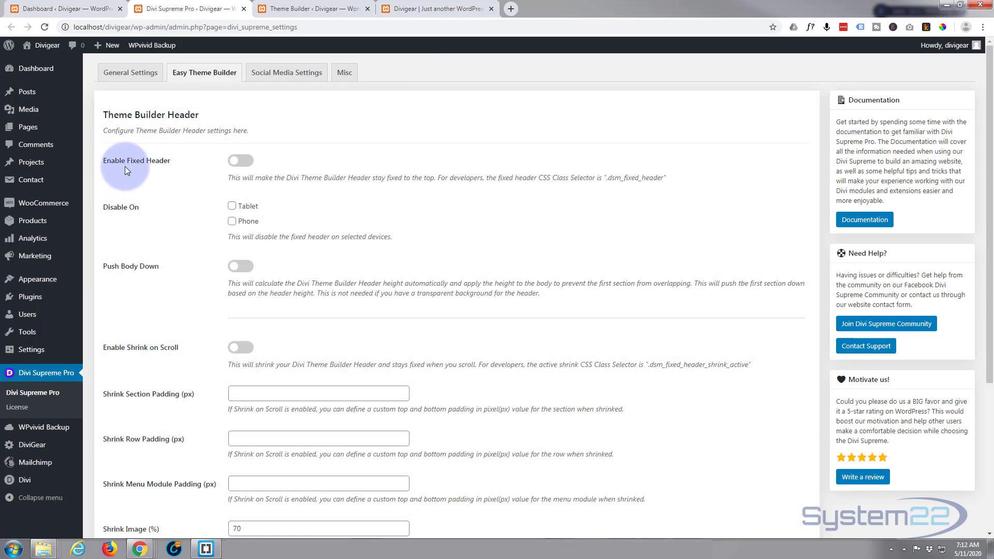
Look through the plugin's General, Easy Theme Builder, Social Media and Misc settings.
click(108, 82)
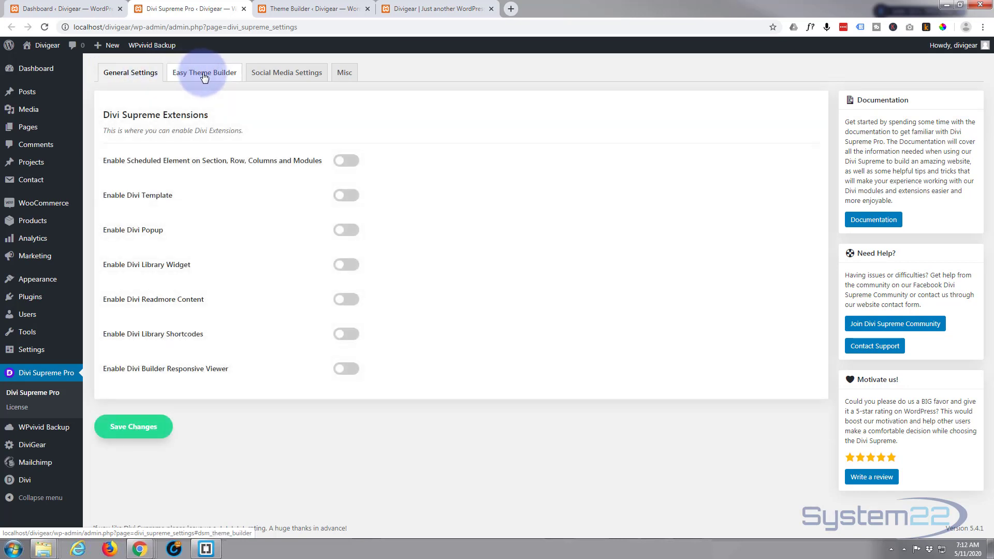
click(212, 78)
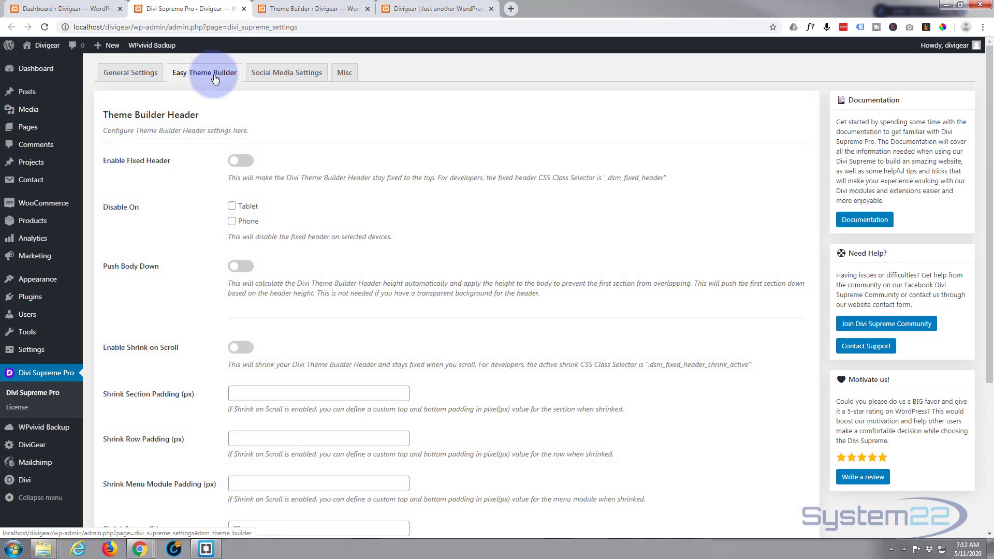
click(295, 78)
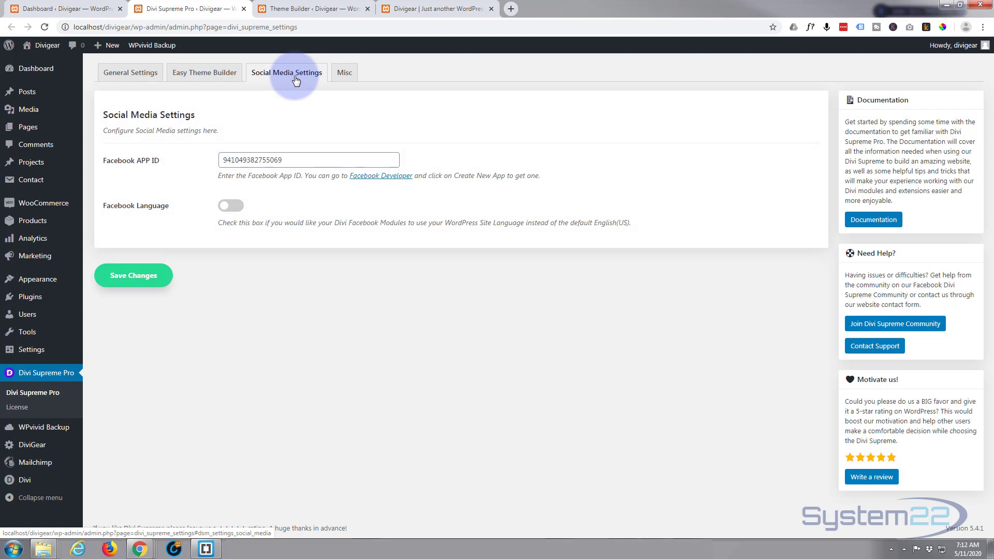
click(345, 78)
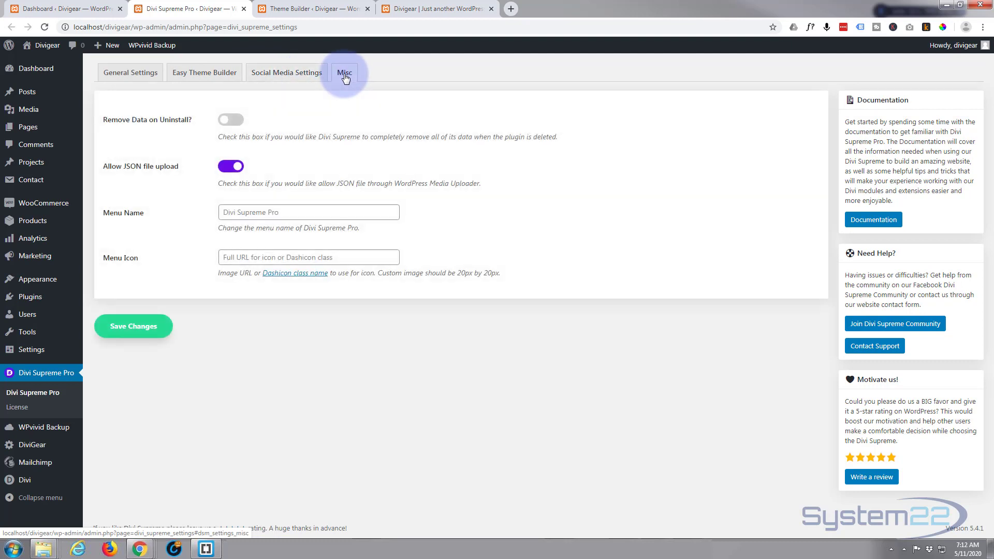
Enable Fixed Header and Push Body Down in the Easy Theme Builder settings and save the changes.
click(194, 77)
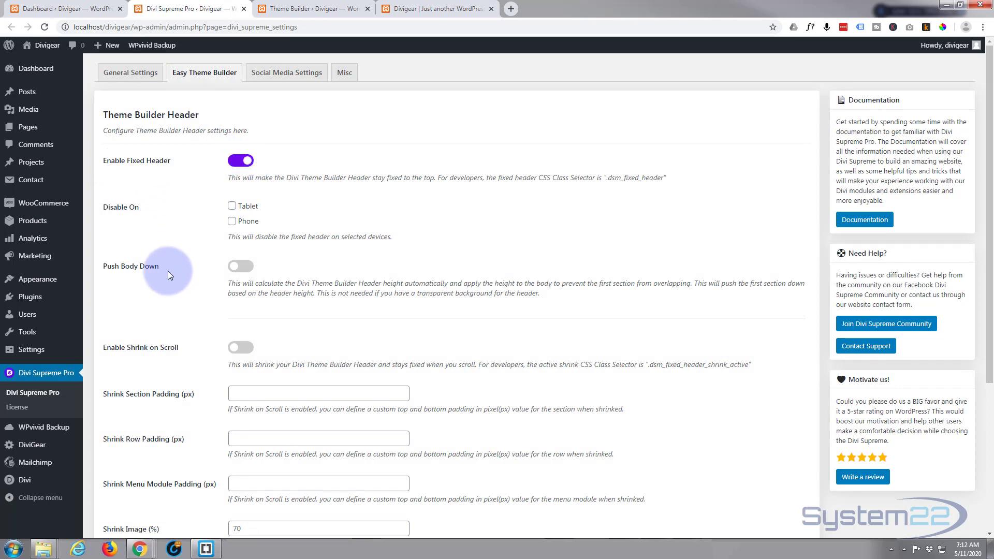
click(241, 267)
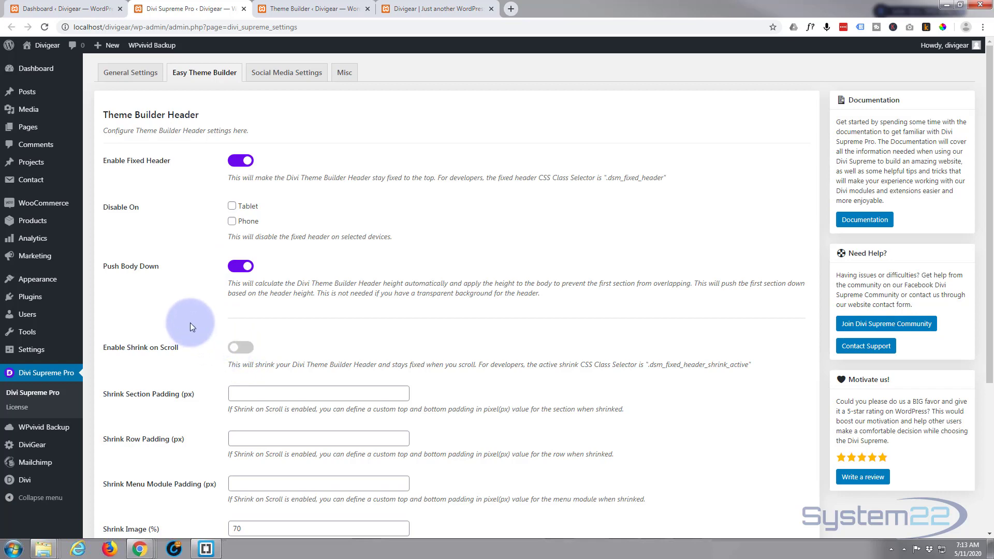
scroll(190, 322, down, 5)
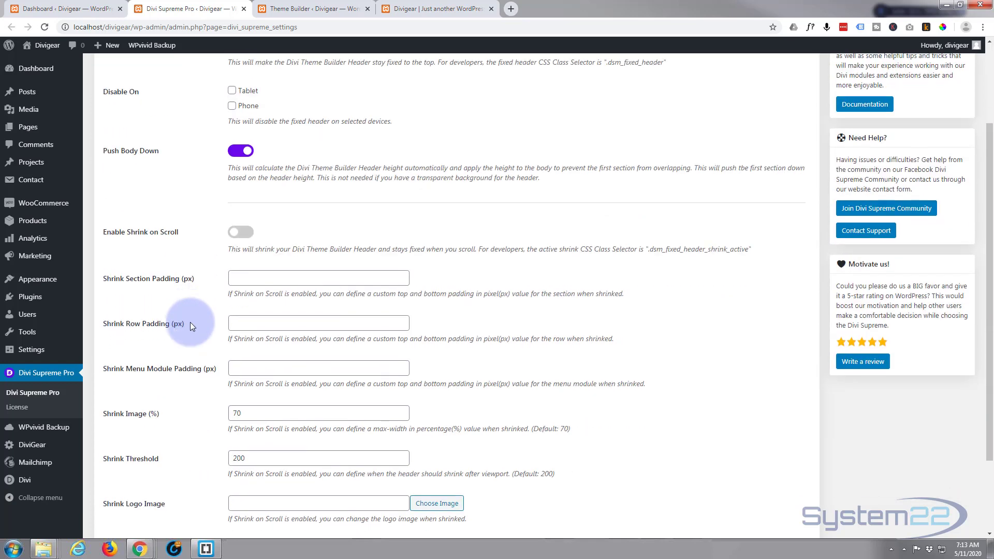
scroll(190, 278, up, 3)
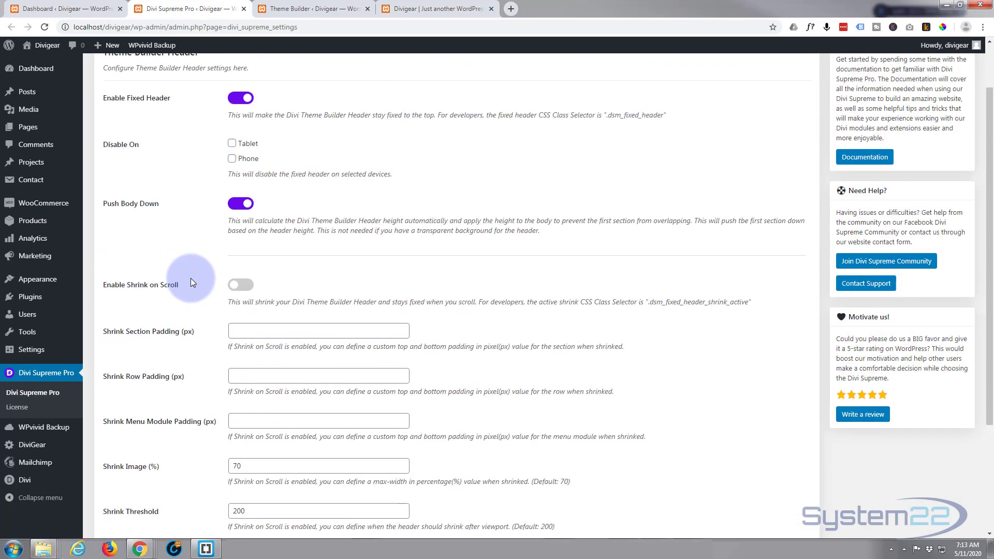
scroll(190, 278, up, 2)
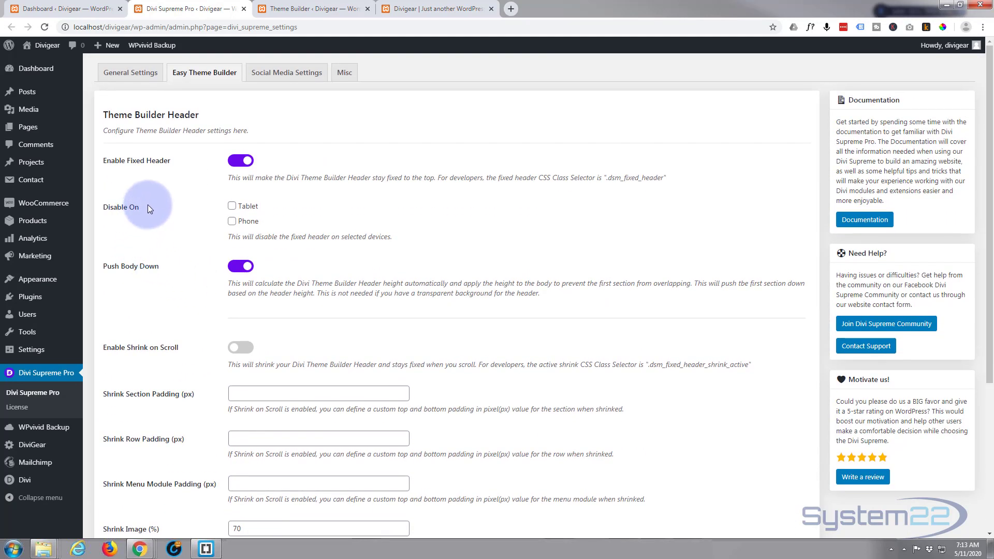
scroll(176, 285, down, 5)
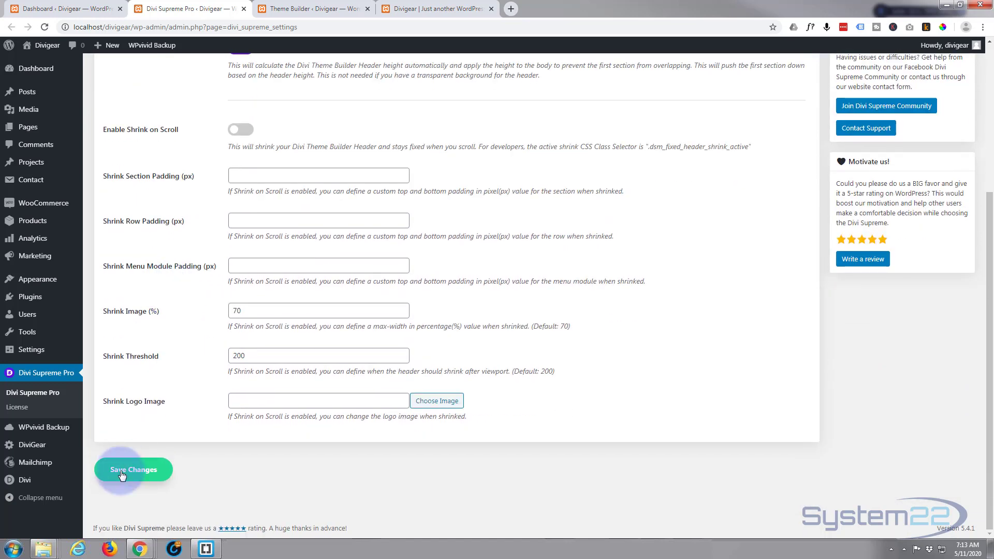
click(129, 474)
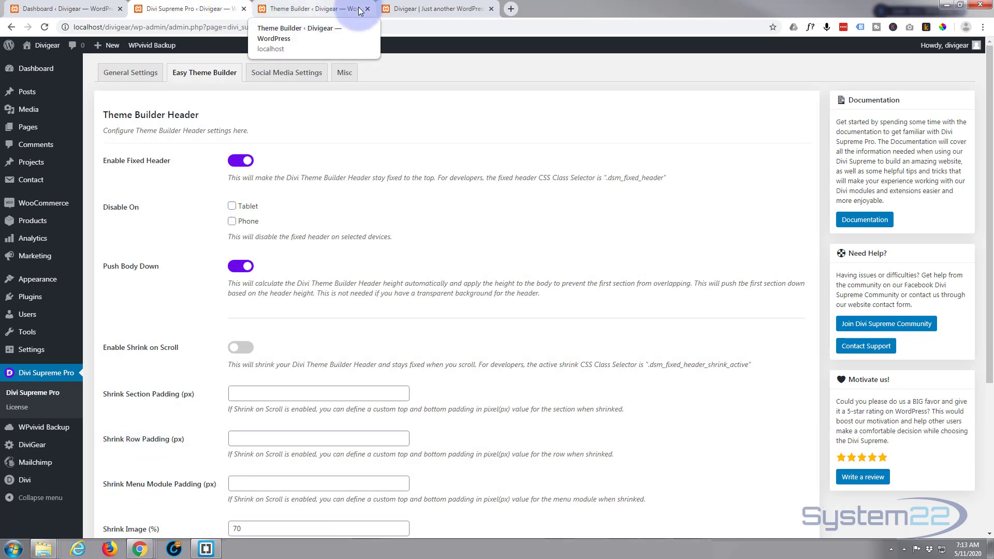
Examine the header on the live store homepage while scrolling, both before and after reloading the page.
click(418, 9)
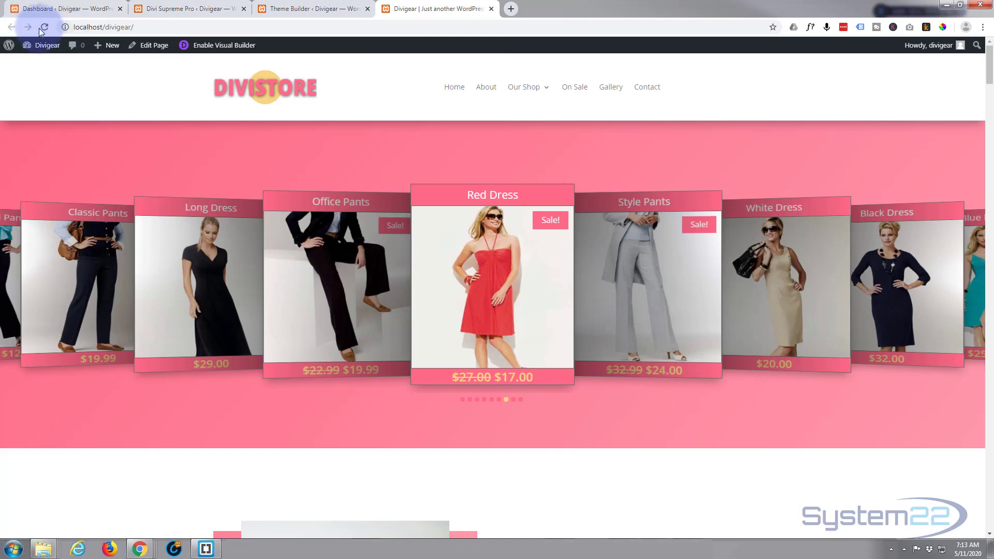
scroll(92, 163, down, 6)
scroll(92, 163, up, 6)
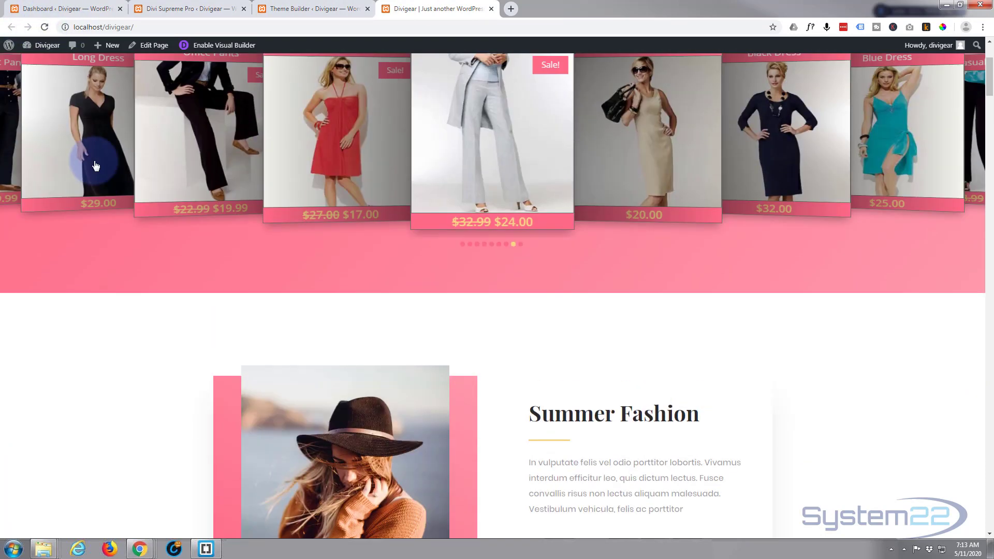
click(45, 28)
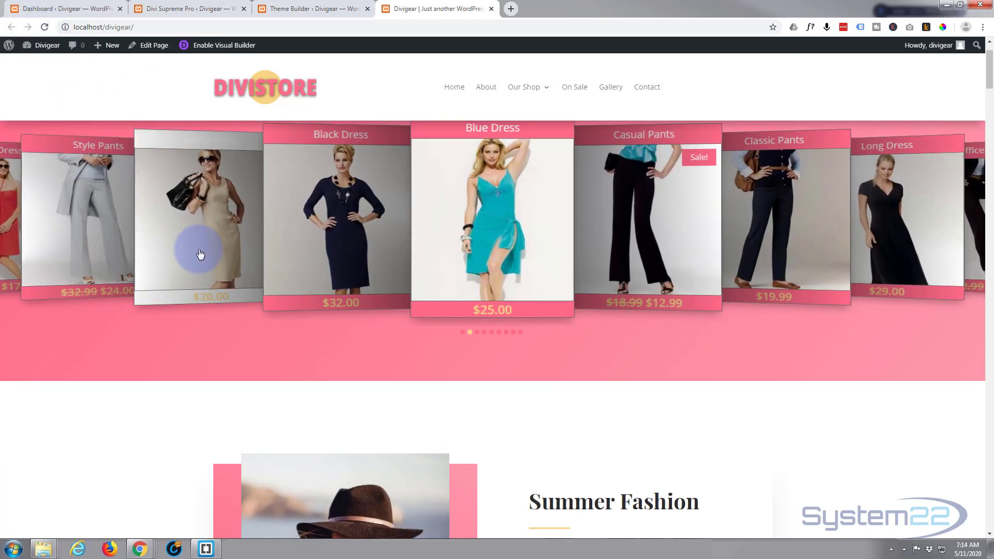
scroll(200, 248, down, 10)
scroll(158, 326, down, 3)
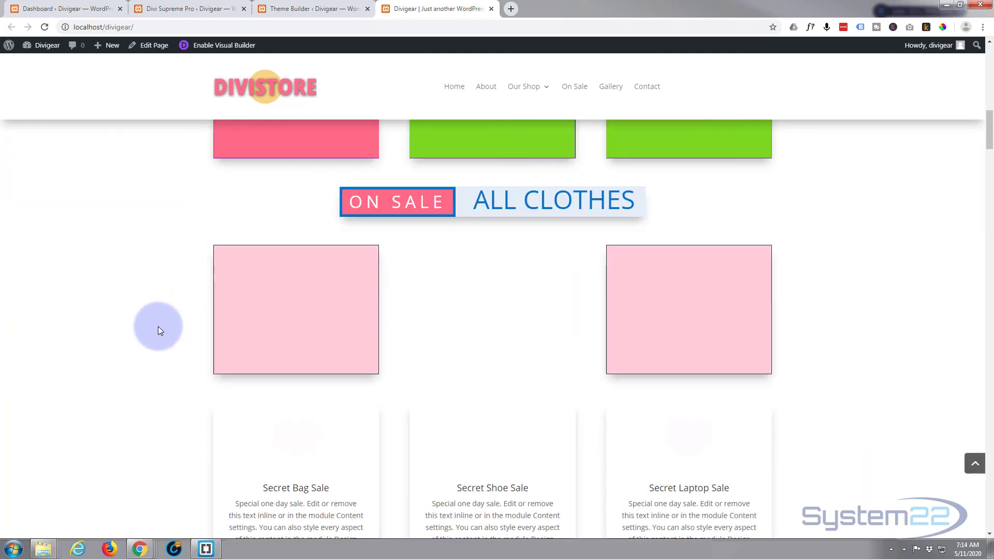
scroll(160, 321, up, 15)
scroll(161, 319, up, 4)
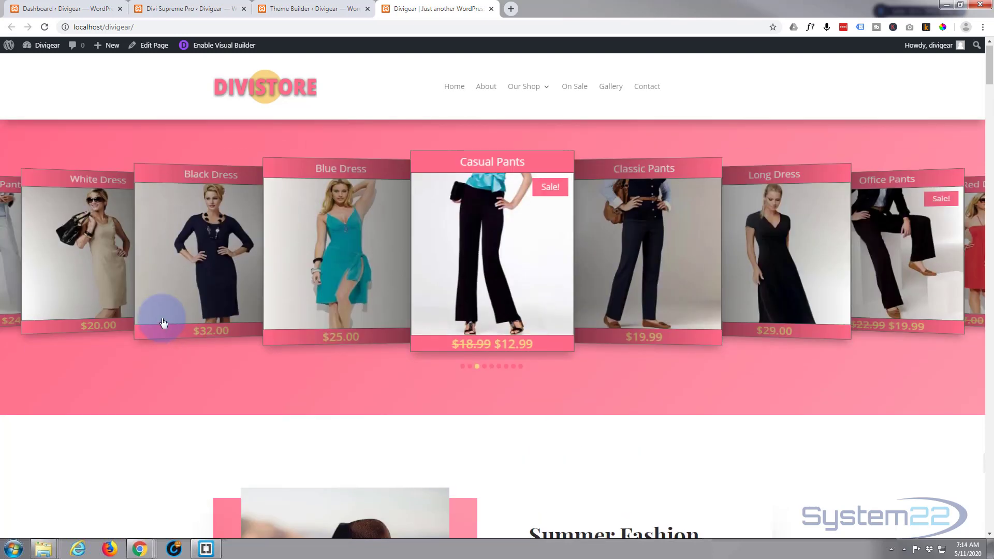